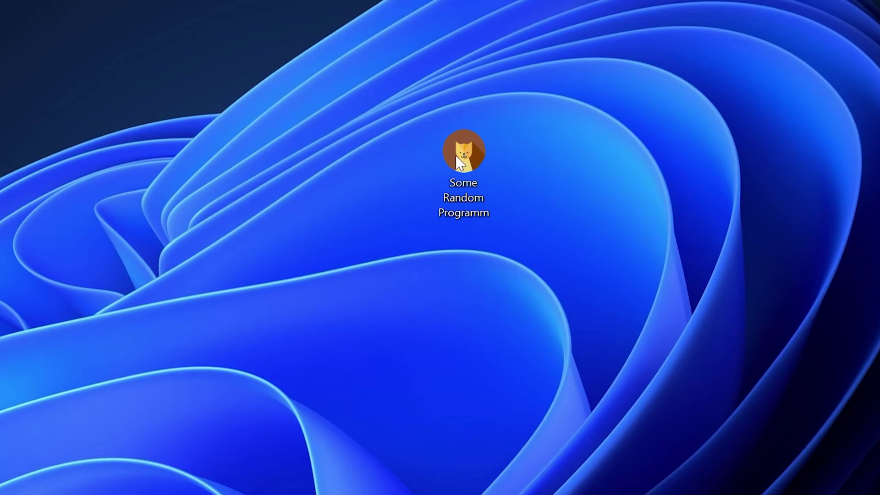
- Run Some Random Programm from the desktop to trigger the missing msvcr120d.dll error
{"action": "double_click", "coordinate": [473, 149]}
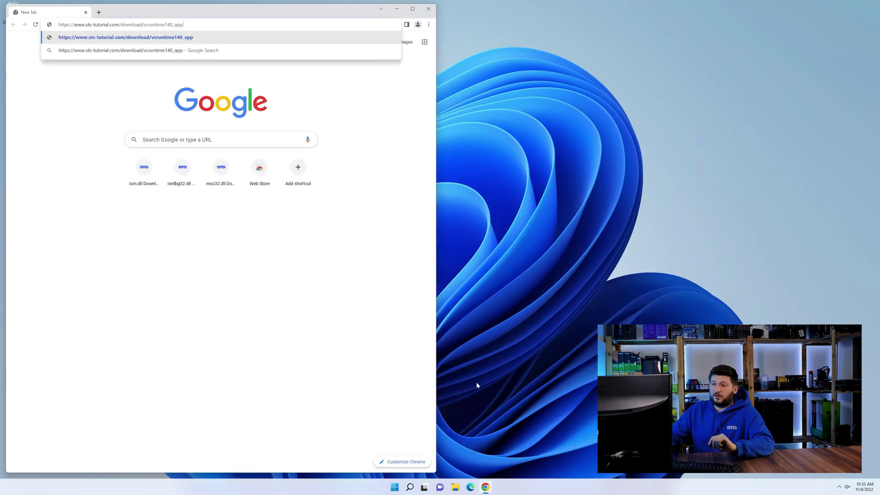
- Load the sts-tutorial vcruntime140_app page and download both the 64-bit and 32-bit DLL zips
{"action": "key", "text": "Return"}
{"action": "scroll", "coordinate": [193, 268], "scroll_direction": "down", "scroll_amount": 12}
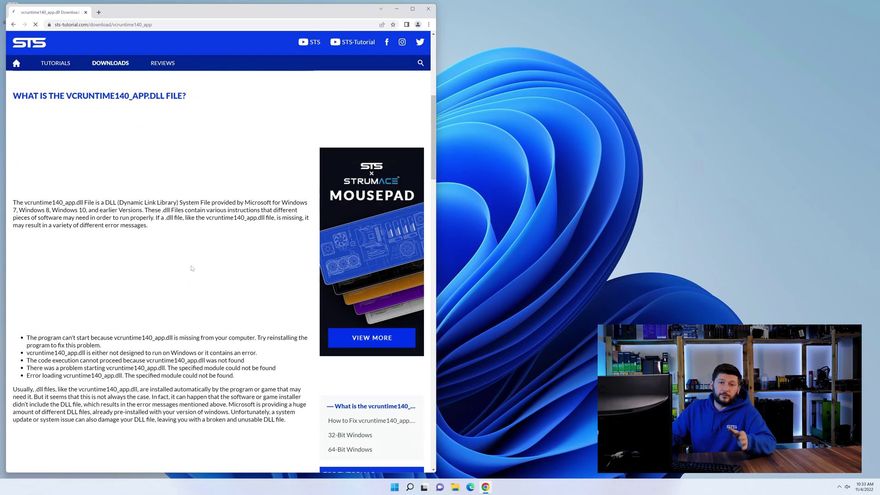
{"action": "scroll", "coordinate": [192, 268], "scroll_direction": "down", "scroll_amount": 20}
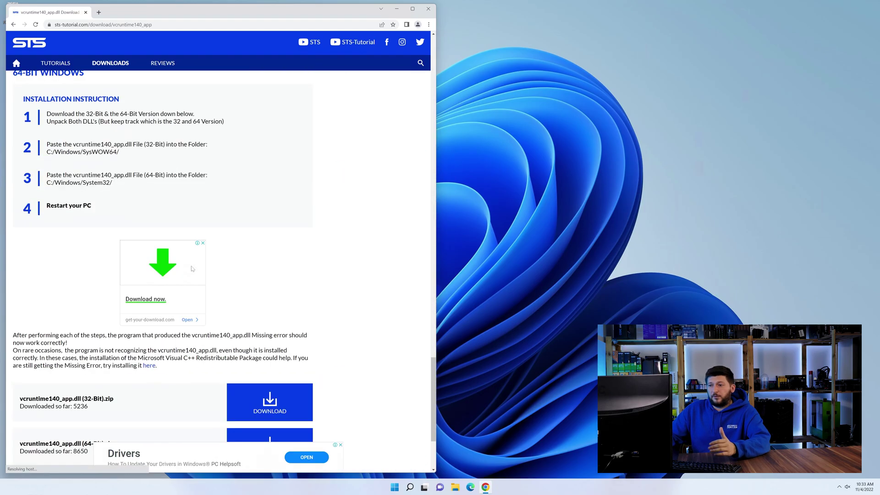
{"action": "left_click", "coordinate": [267, 309]}
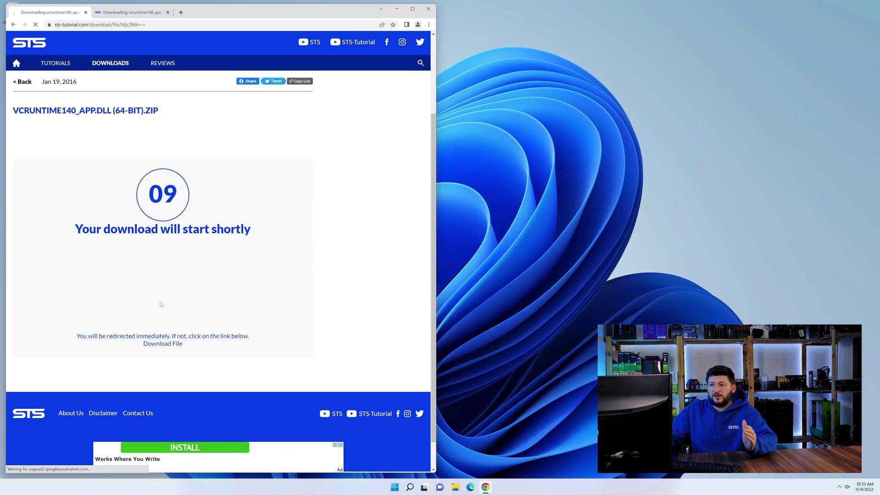
{"action": "left_click", "coordinate": [169, 344]}
{"action": "key", "text": "ctrl+Tab"}
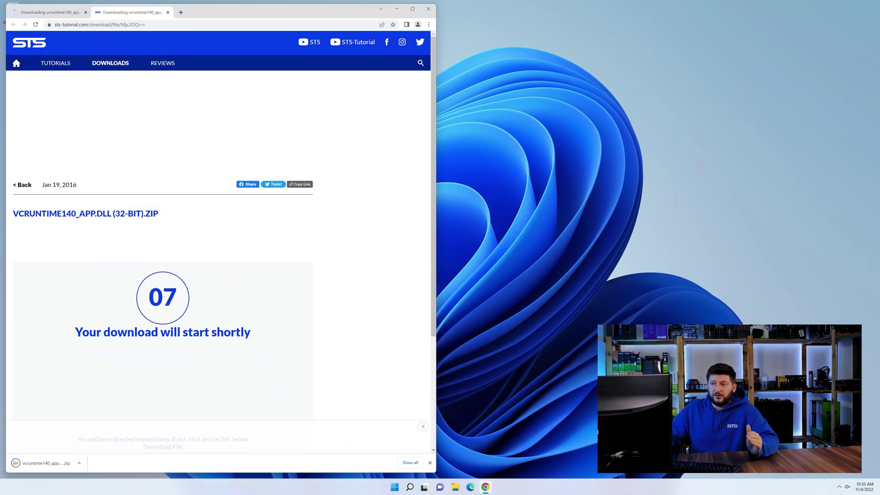
{"action": "left_click", "coordinate": [164, 381]}
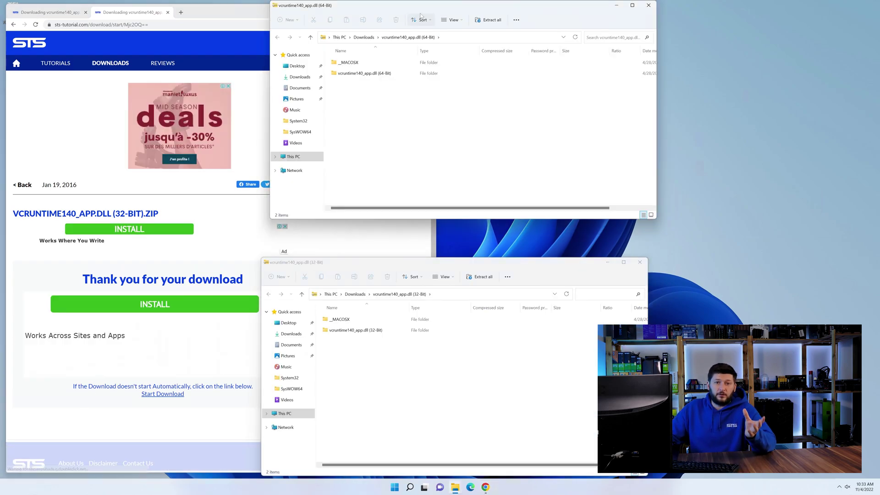
- Place the 64-bit and 32-bit DLL folder windows side by side at the bottom and close Chrome
{"action": "left_click_drag", "start_coordinate": [425, 9], "coordinate": [560, 267]}
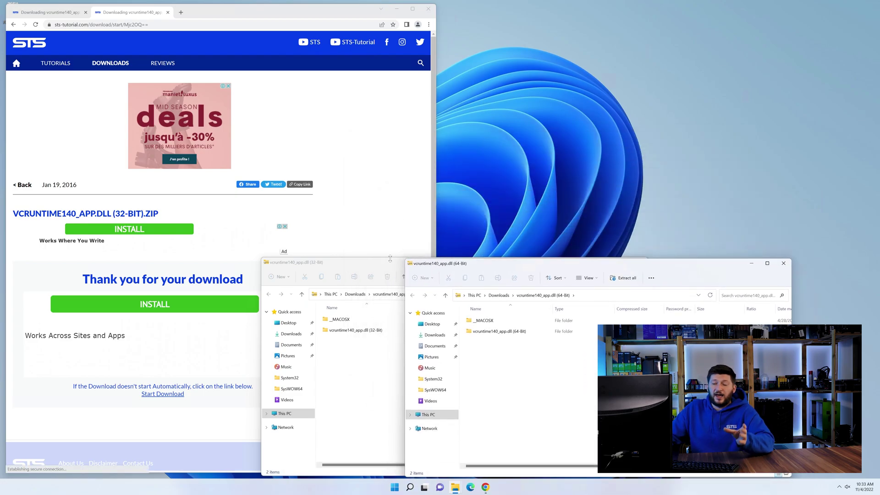
{"action": "left_click_drag", "start_coordinate": [354, 264], "coordinate": [116, 263]}
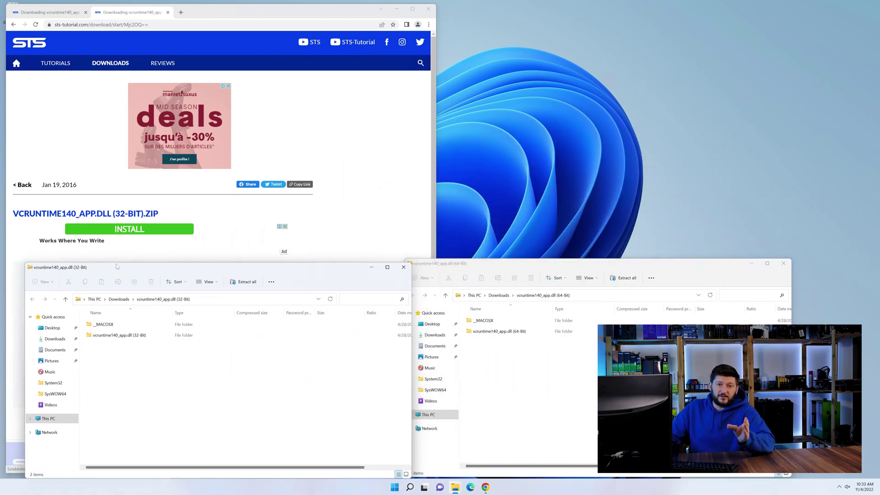
{"action": "left_click", "coordinate": [429, 9]}
- Open a new File Explorer window above the others and browse to C:\Windows
{"action": "left_click", "coordinate": [454, 487]}
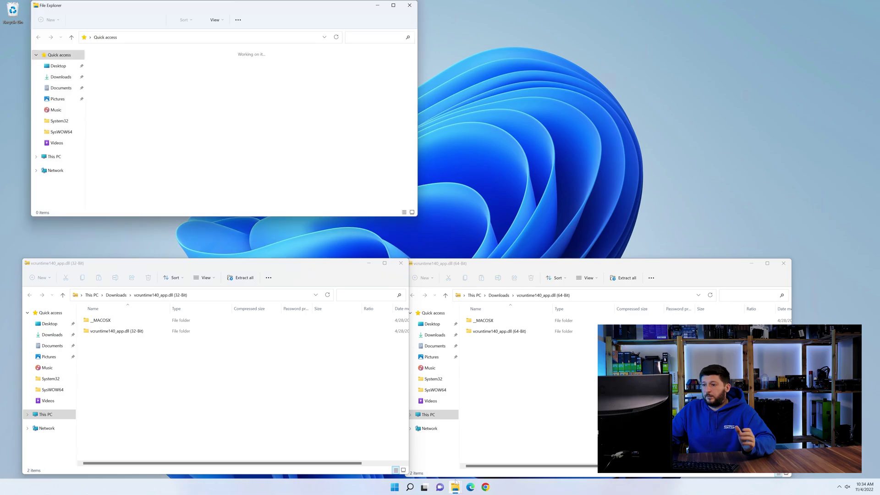
{"action": "left_click_drag", "start_coordinate": [256, 9], "coordinate": [504, 29]}
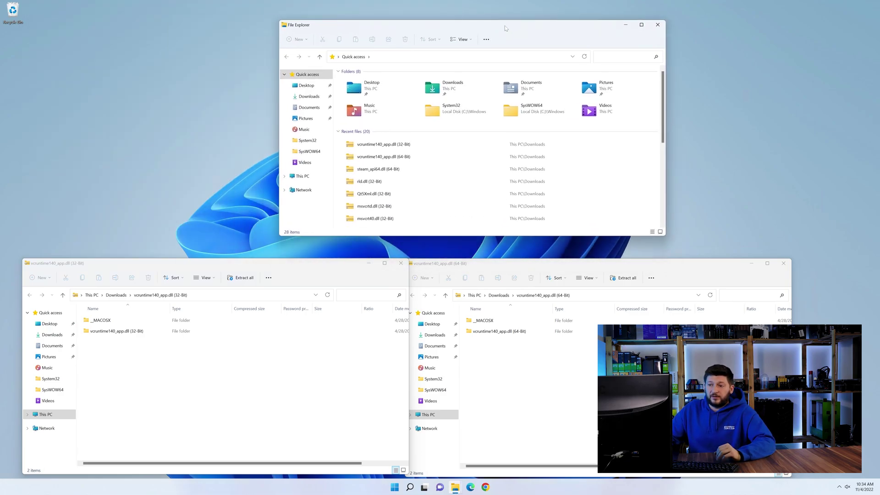
{"action": "left_click", "coordinate": [310, 178]}
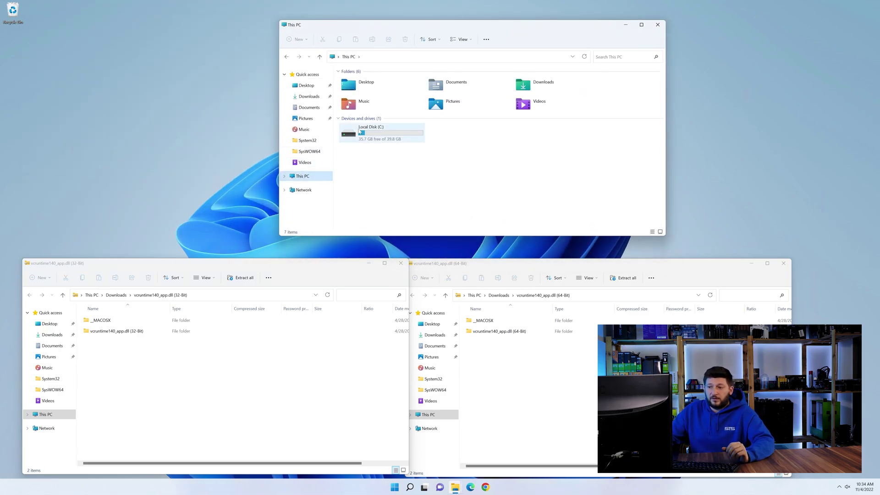
{"action": "double_click", "coordinate": [360, 133]}
{"action": "double_click", "coordinate": [391, 146]}
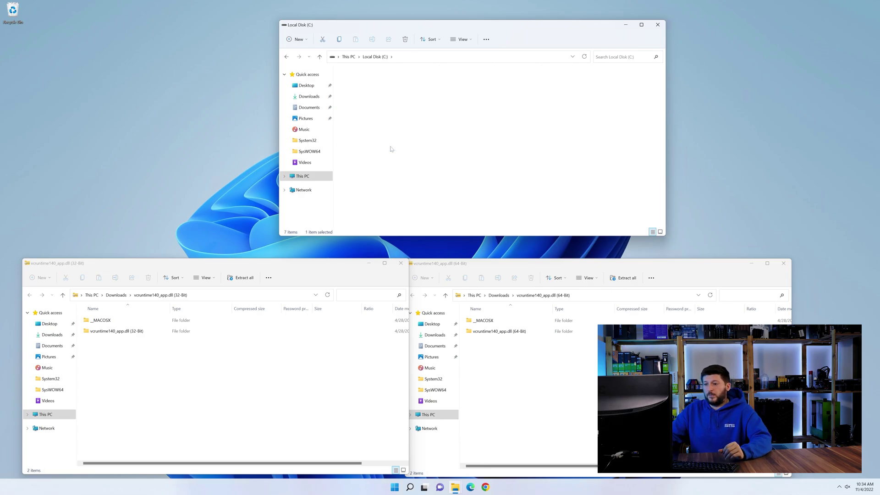
{"action": "scroll", "coordinate": [373, 177], "scroll_direction": "down", "scroll_amount": 15}
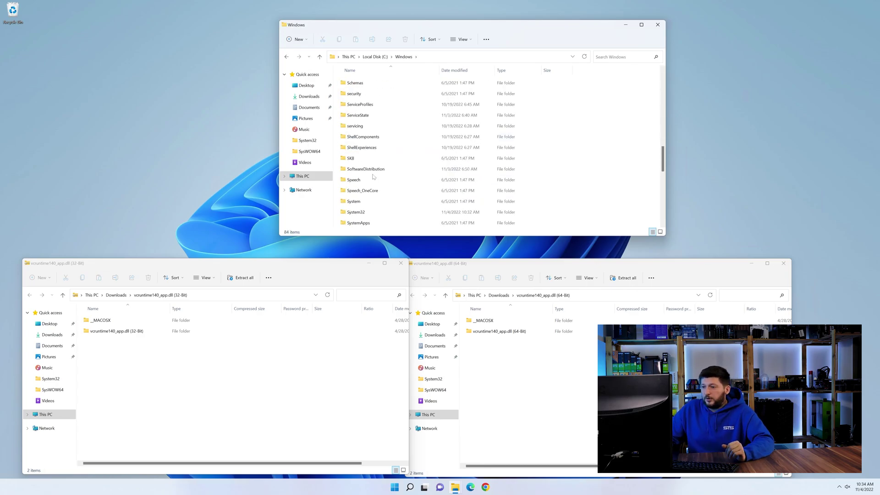
{"action": "scroll", "coordinate": [374, 176], "scroll_direction": "down", "scroll_amount": 2}
- Locate the System32 and SysWOW64 folders, then open the 64-bit DLL folder in the archive
{"action": "left_click", "coordinate": [372, 147]}
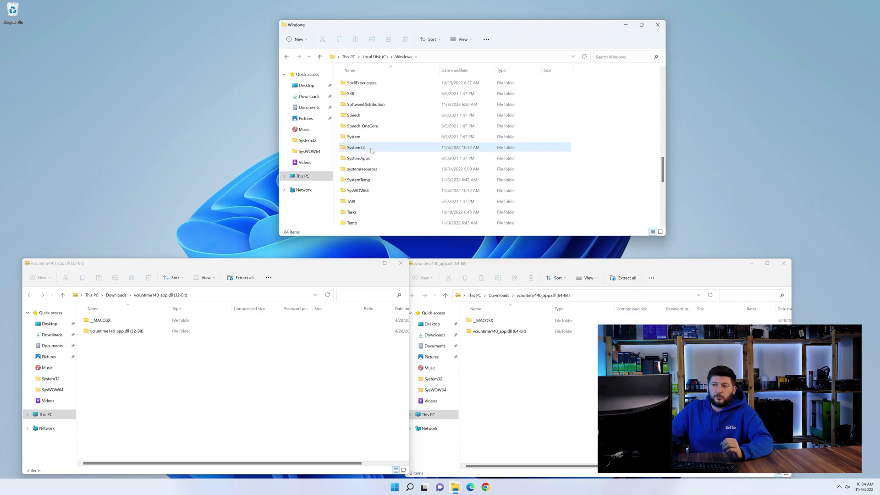
{"action": "left_click", "coordinate": [375, 191]}
{"action": "left_click", "coordinate": [371, 148]}
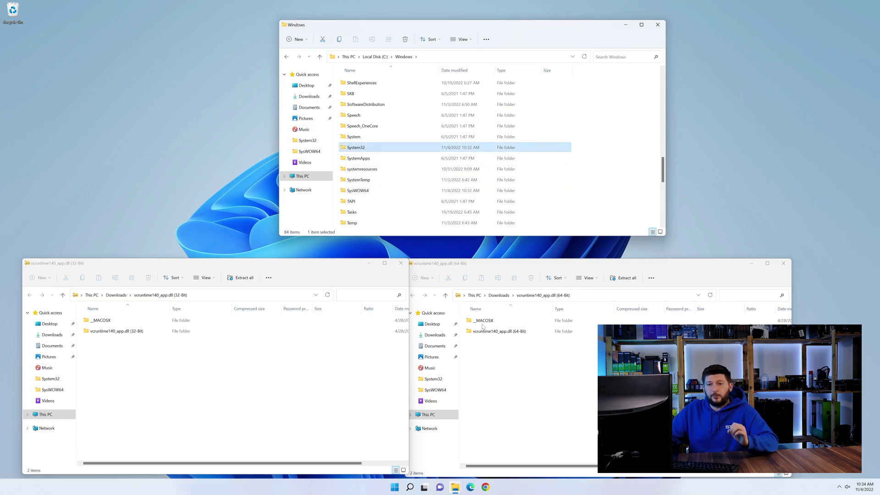
{"action": "double_click", "coordinate": [499, 330]}
- Copy the 64-bit vcruntime140_app.dll into System32 and the 32-bit one into SysWOW64
{"action": "double_click", "coordinate": [362, 331]}
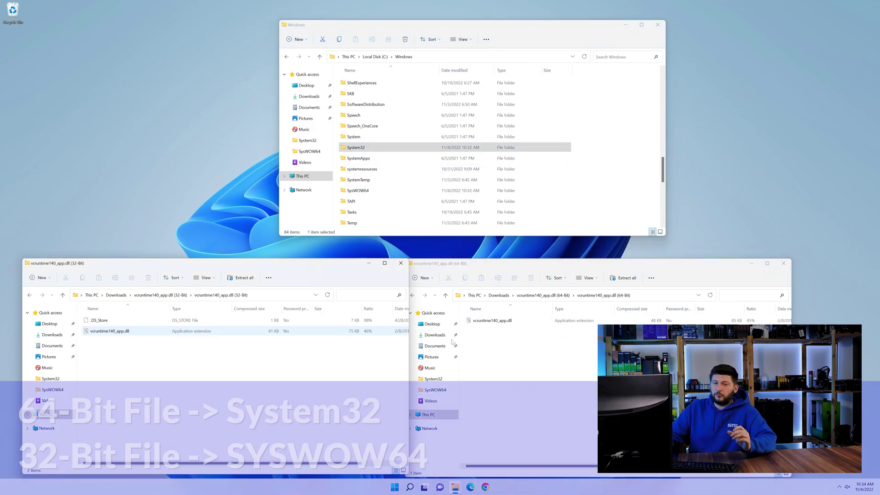
{"action": "left_click_drag", "start_coordinate": [498, 324], "coordinate": [356, 148]}
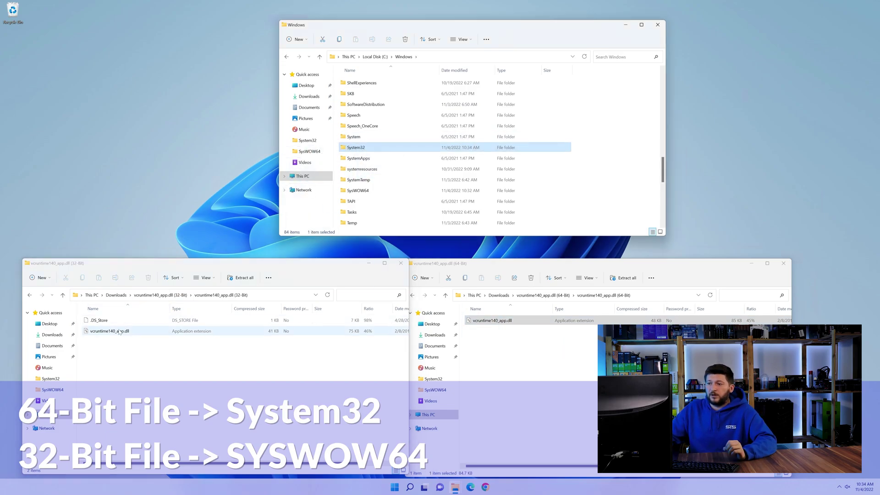
{"action": "left_click_drag", "start_coordinate": [110, 330], "coordinate": [356, 191]}
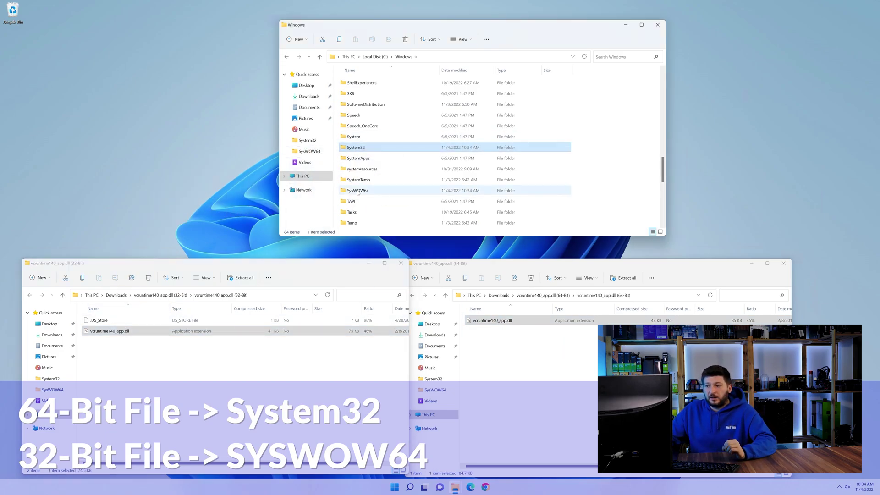
- Close the Windows folder window and both DLL folder windows
{"action": "left_click", "coordinate": [657, 25]}
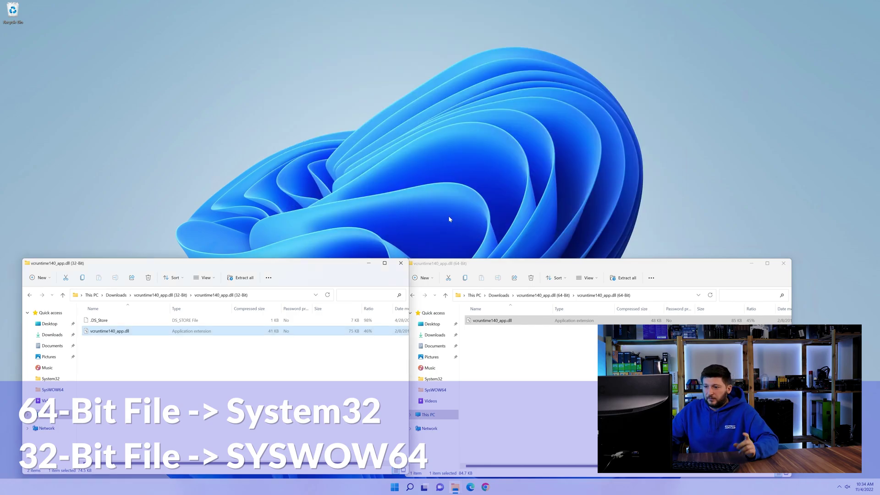
{"action": "left_click", "coordinate": [402, 264]}
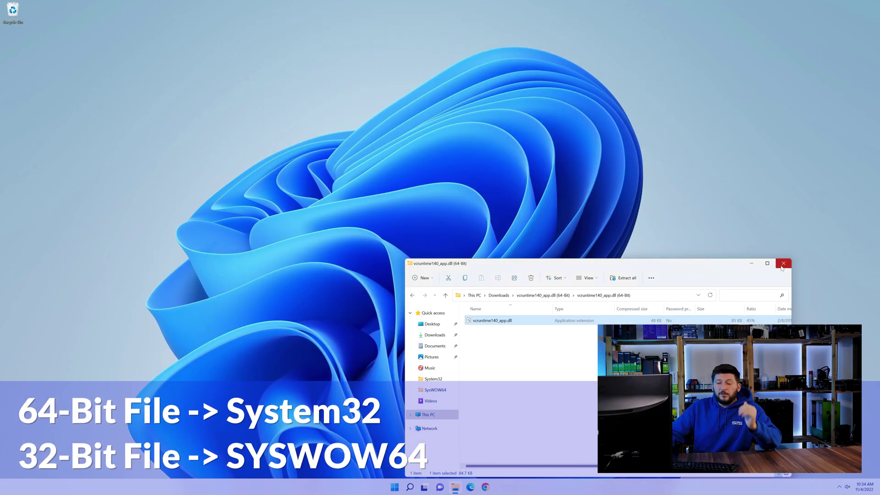
{"action": "left_click", "coordinate": [782, 264]}
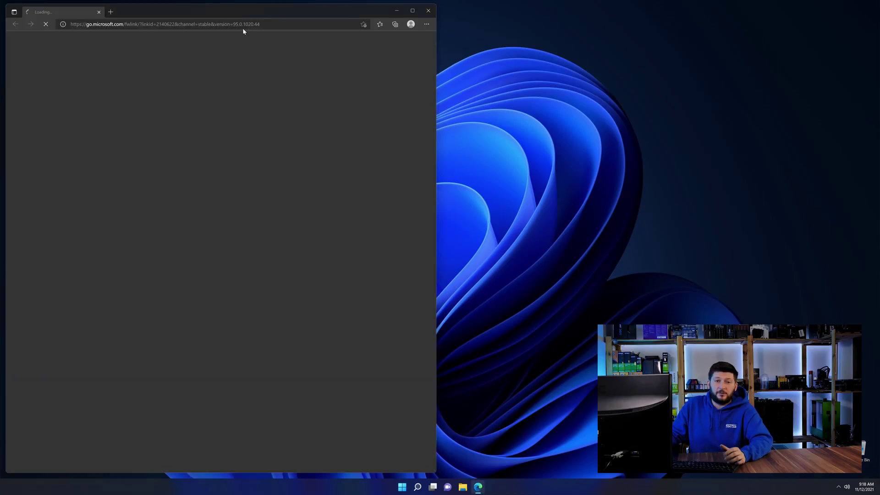
- Load the STS Visual C++ Redistributable for Visual Studio 2019 page in Edge and follow its download link
{"action": "left_click", "coordinate": [243, 25]}
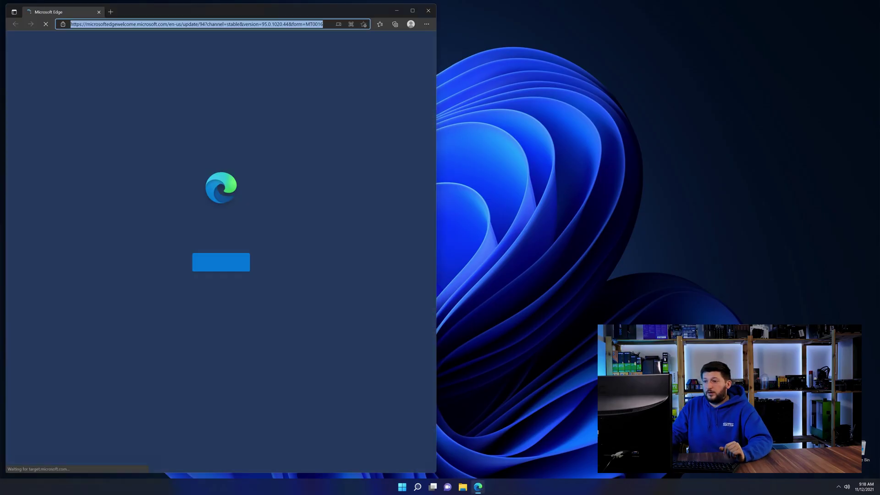
{"action": "type", "text": "https://www.sts-tutorial.com/download/credistributable2019"}
{"action": "key", "text": "Return"}
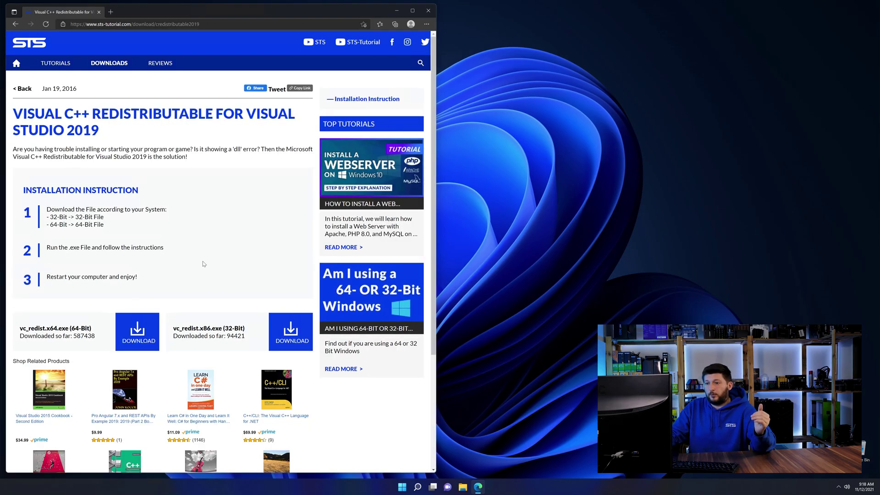
{"action": "scroll", "coordinate": [156, 302], "scroll_direction": "down", "scroll_amount": 3}
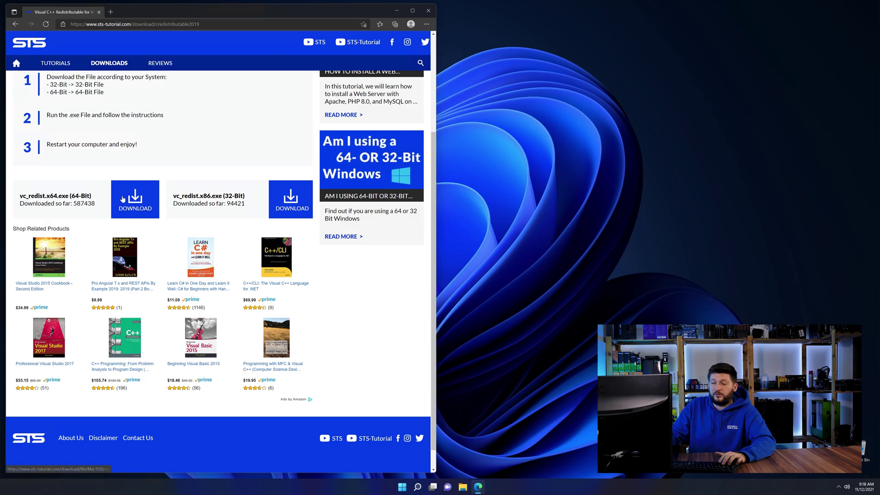
{"action": "left_click", "coordinate": [302, 209]}
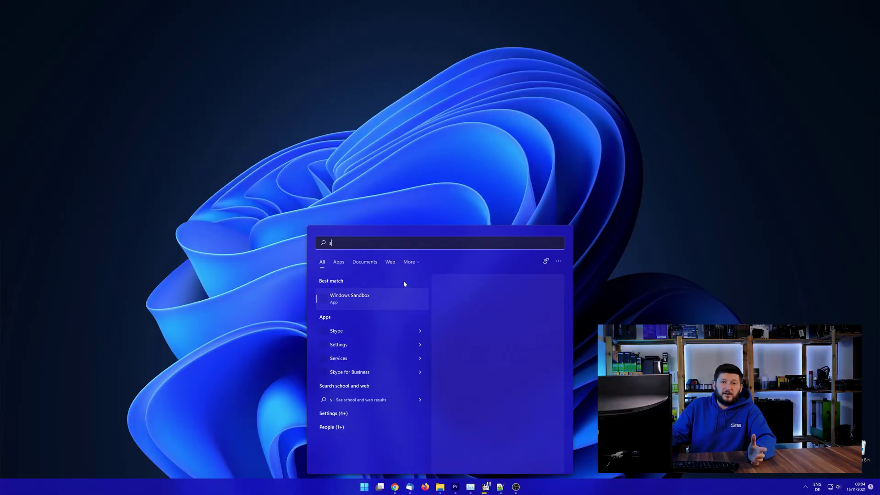
- Search Windows for 'system' and open the System About page to check the system type
{"action": "type", "text": "ystem"}
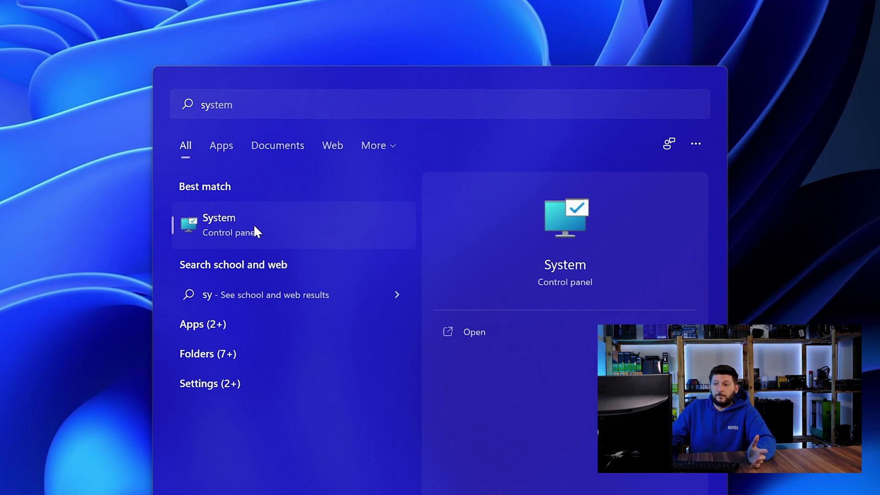
{"action": "left_click", "coordinate": [254, 227]}
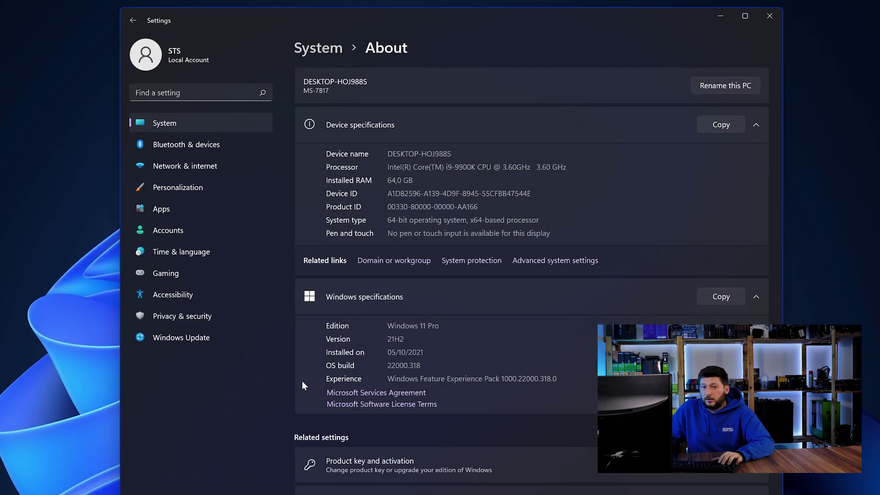
- Note the 64-bit system type, dismiss the ad, and download vc_redist.x64.exe from the STS site
{"action": "left_click_drag", "start_coordinate": [388, 219], "coordinate": [392, 220]}
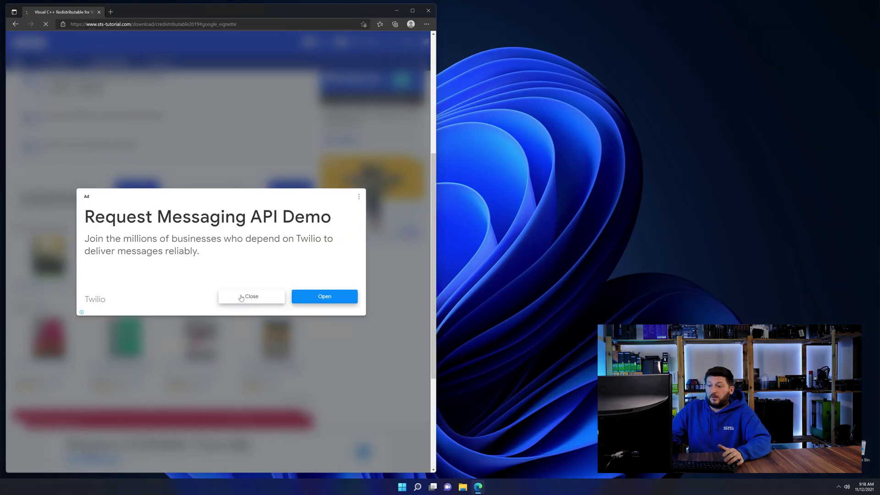
{"action": "left_click", "coordinate": [251, 297]}
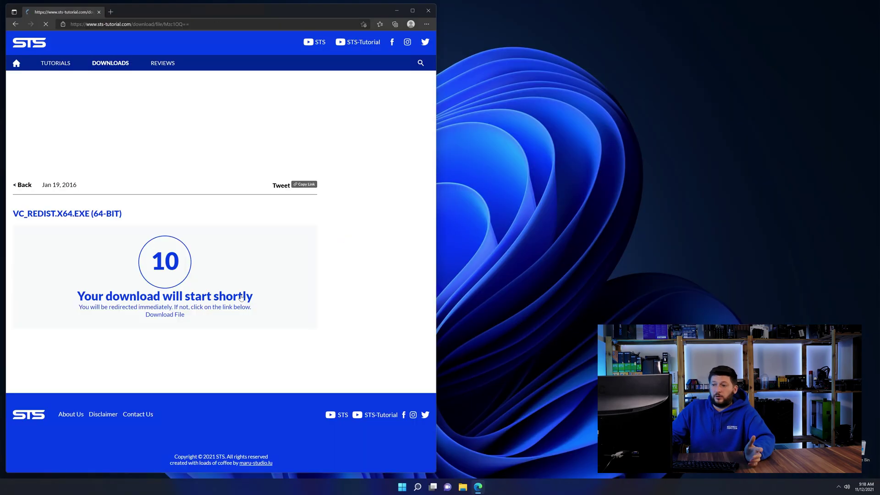
{"action": "left_click", "coordinate": [170, 315]}
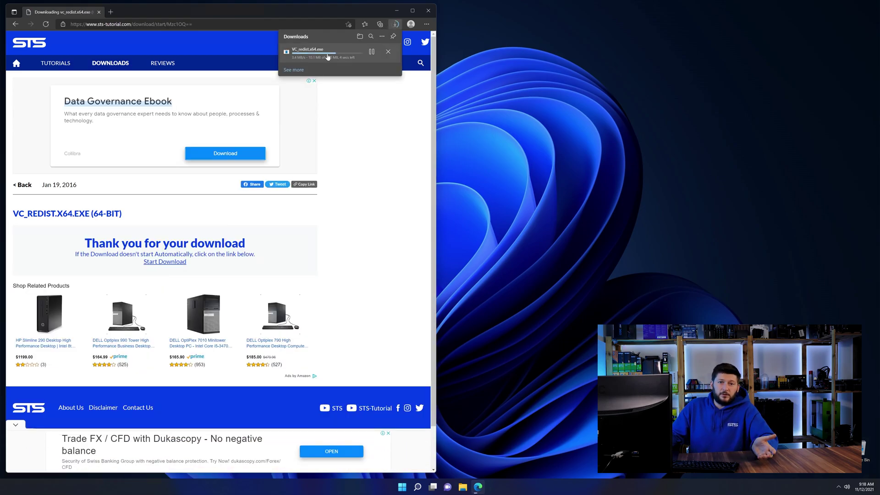
- Run vc_redist.x64.exe and install the Visual C++ 2015-2019 Redistributable (x64) 14.29.30135
{"action": "left_click", "coordinate": [328, 53]}
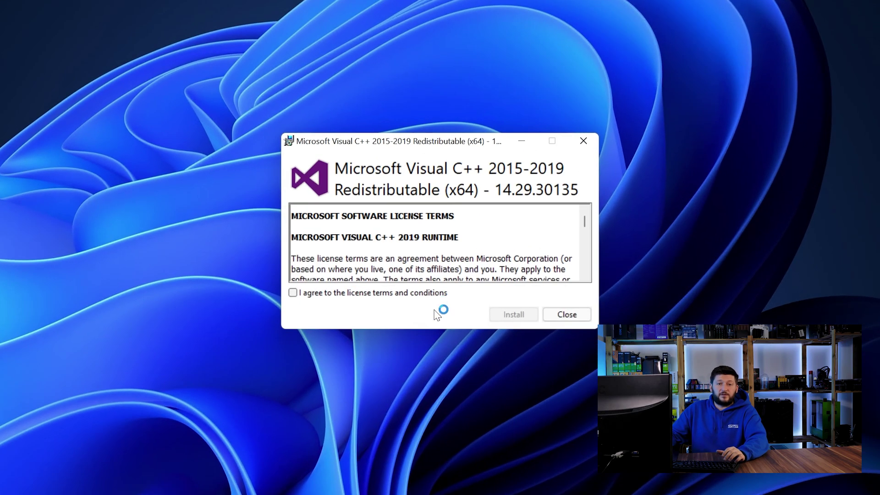
{"action": "left_click", "coordinate": [513, 314]}
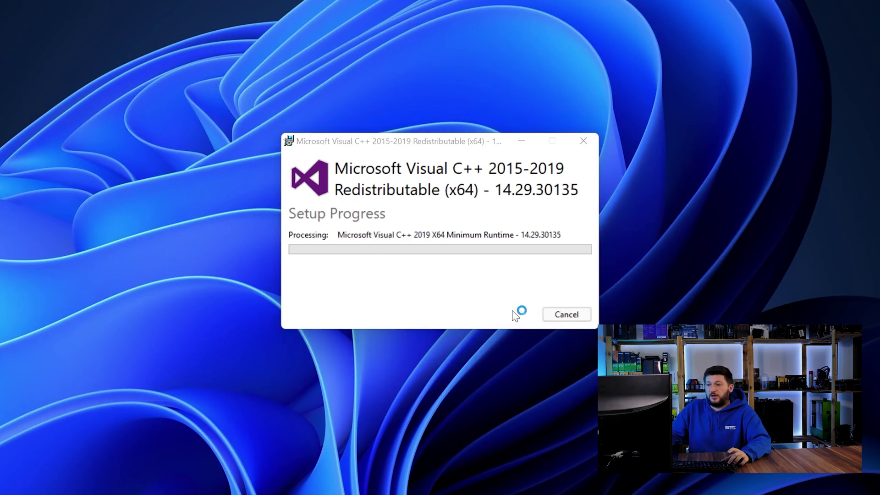